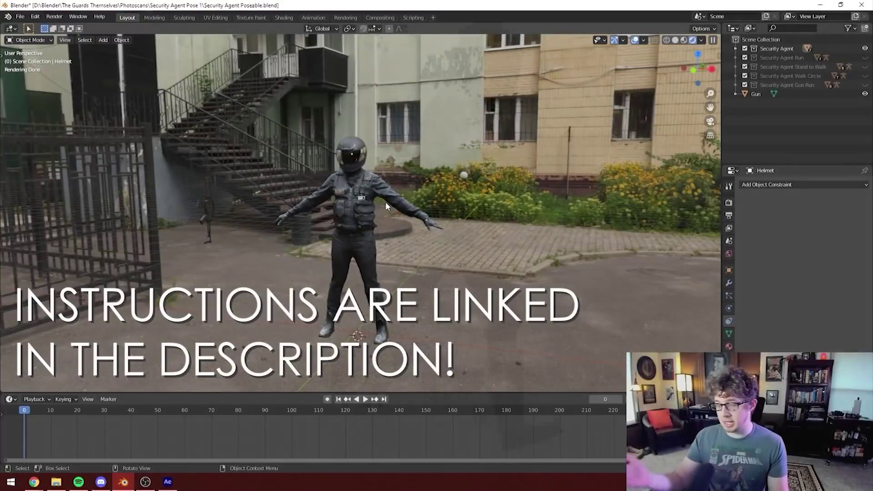
Select Helmet Visor in the Outliner and frame it in the viewport
{"action": "left_click", "coordinate": [352, 157]}
{"action": "key", "text": "KP_Decimal"}
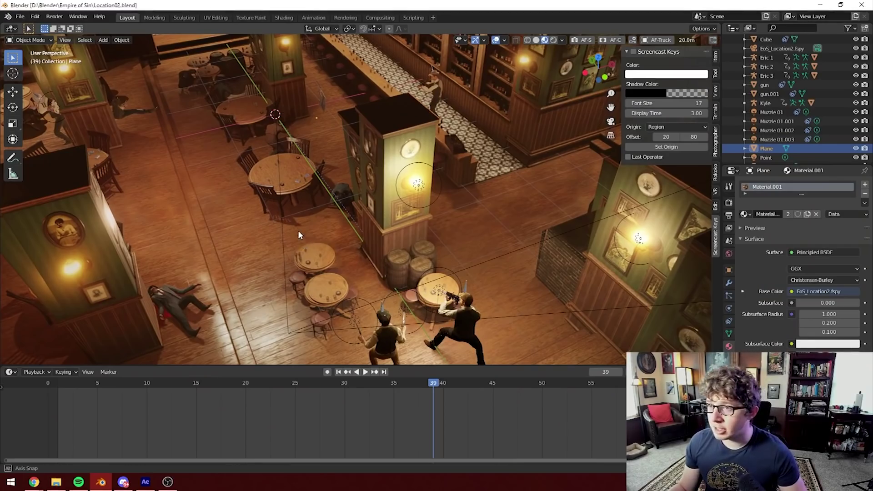
{"action": "middle_click_drag", "start_coordinate": [299, 230], "coordinate": [452, 218]}
{"action": "scroll", "coordinate": [400, 211], "scroll_direction": "down", "scroll_amount": 5}
{"action": "middle_click_drag", "start_coordinate": [522, 208], "coordinate": [380, 208]}
{"action": "key", "text": "KP_0"}
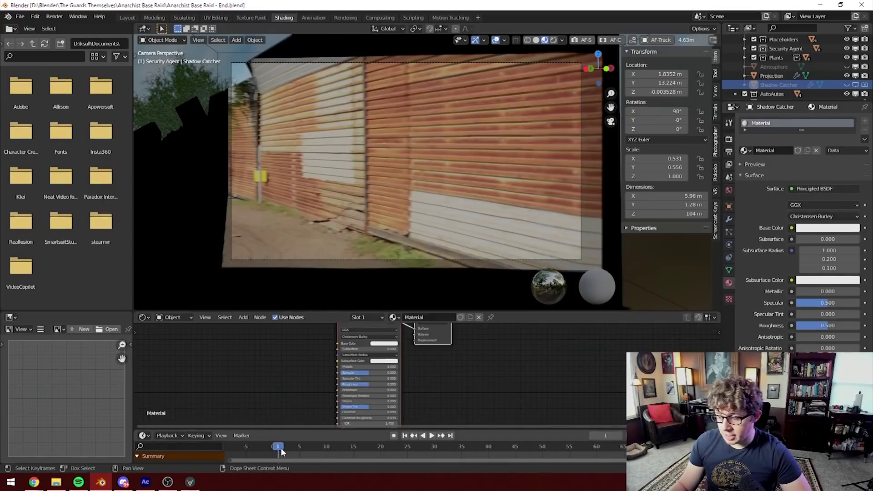
Start playback of the Anarchist Base Raid shot's animation
{"action": "key", "text": "space"}
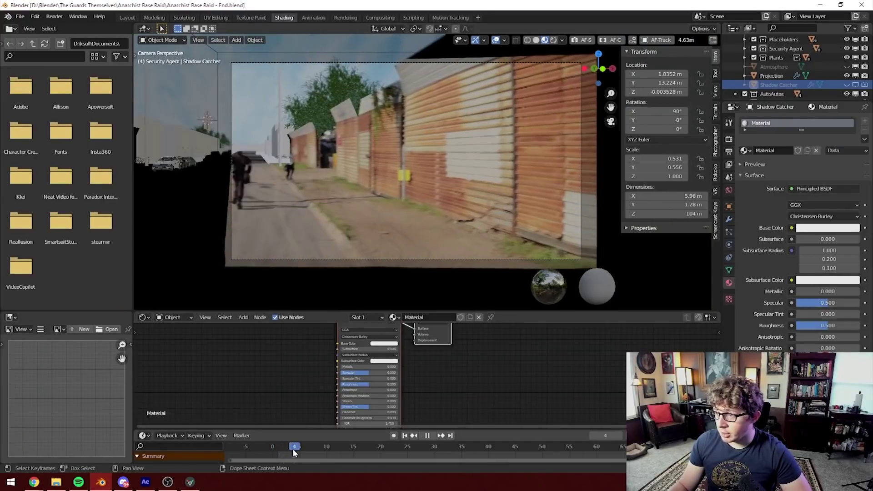
Scrub the base-raid shot's first frames, stop playback, and orbit outside the camera
{"action": "left_click_drag", "start_coordinate": [295, 449], "coordinate": [490, 465]}
{"action": "key", "text": "space"}
{"action": "middle_click_drag", "start_coordinate": [378, 178], "coordinate": [392, 213]}
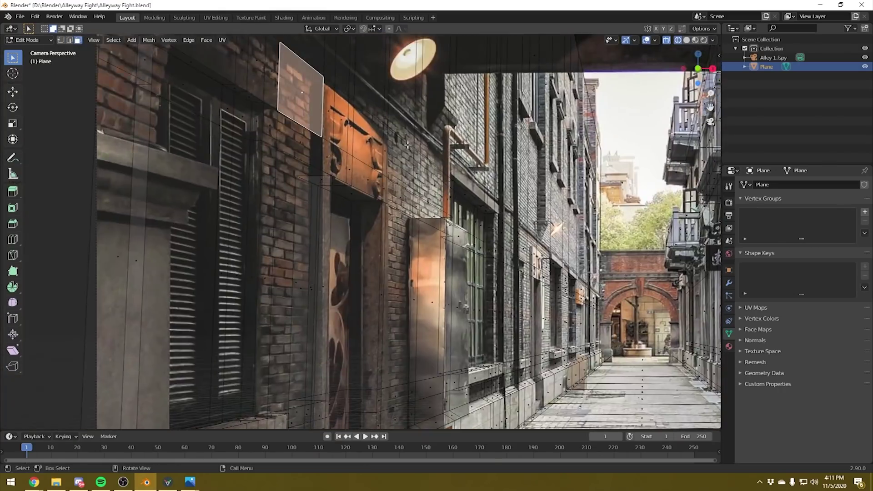
Stretch the alley plane along X with a loop cut, then select the character model in Object Mode
{"action": "key", "text": "s"}
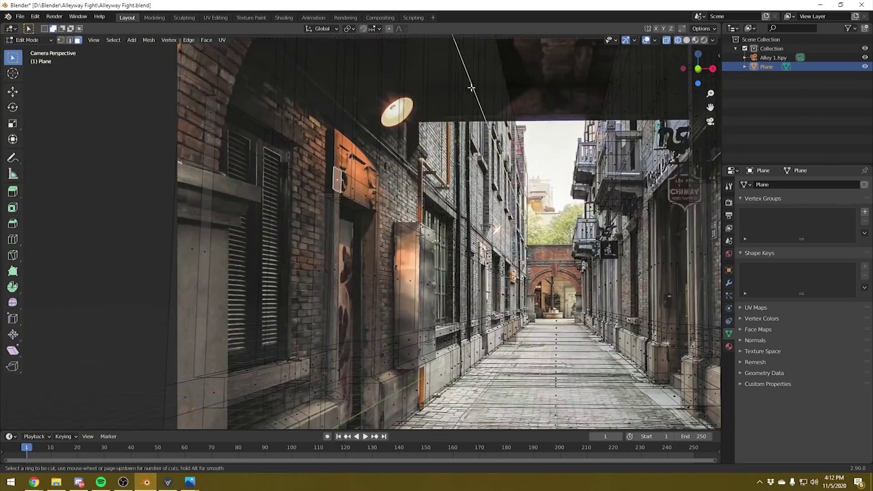
{"action": "key", "text": "x"}
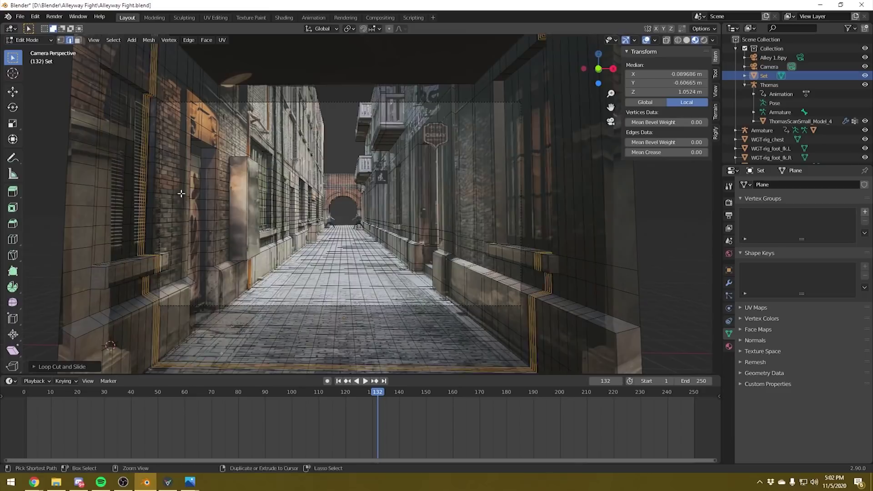
{"action": "key", "text": "Tab"}
{"action": "scroll", "coordinate": [391, 226], "scroll_direction": "down", "scroll_amount": 3}
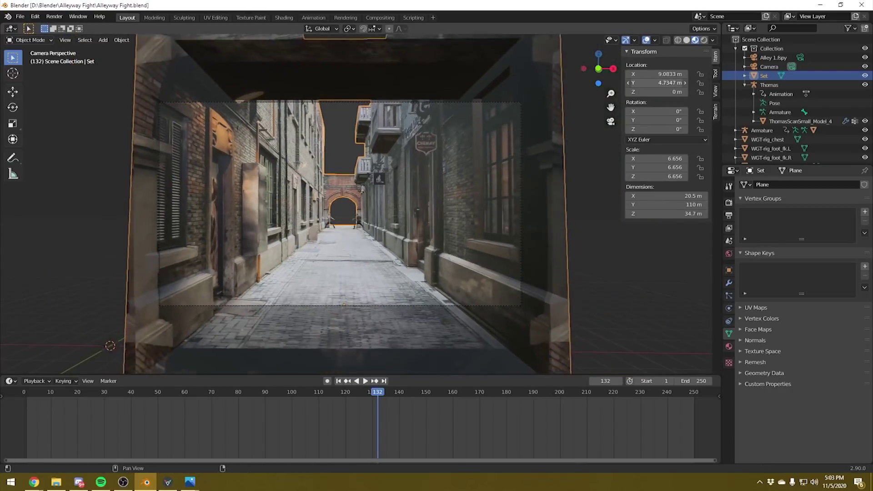
{"action": "left_click", "coordinate": [774, 121]}
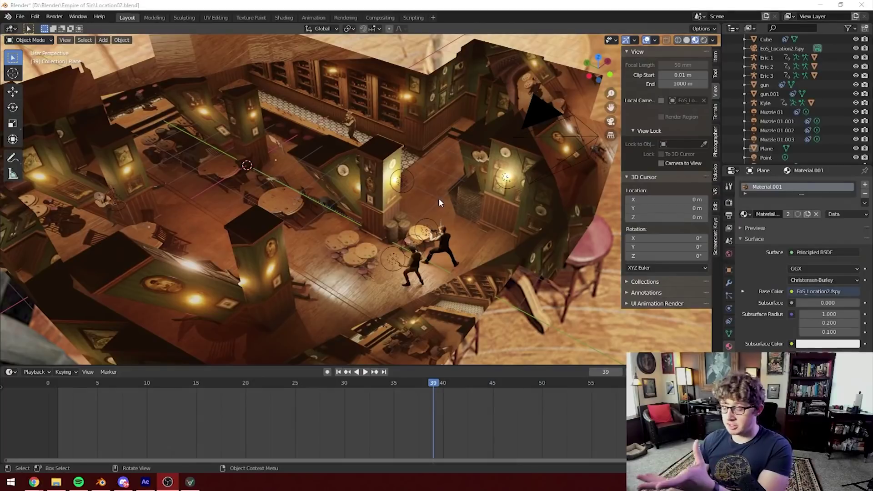
Give the saloon sphere a new material with Metallic 1 and Roughness 0
{"action": "middle_click_drag", "start_coordinate": [439, 202], "coordinate": [312, 225]}
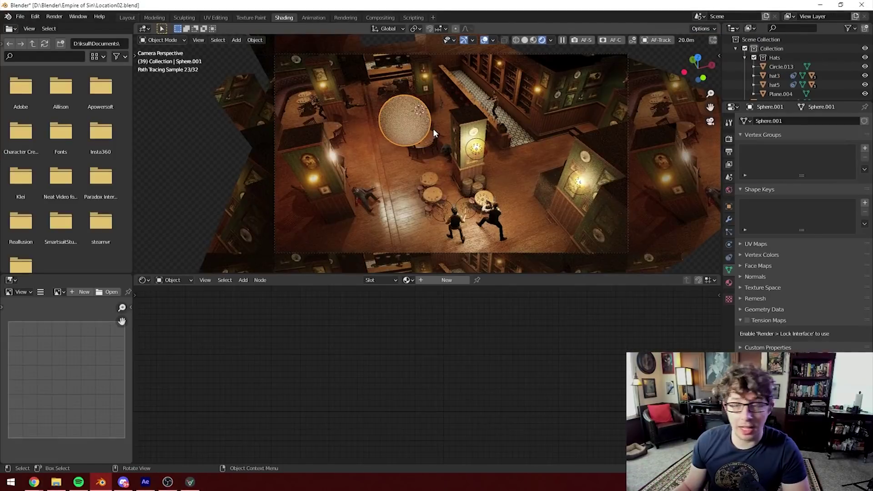
{"action": "left_click", "coordinate": [728, 283]}
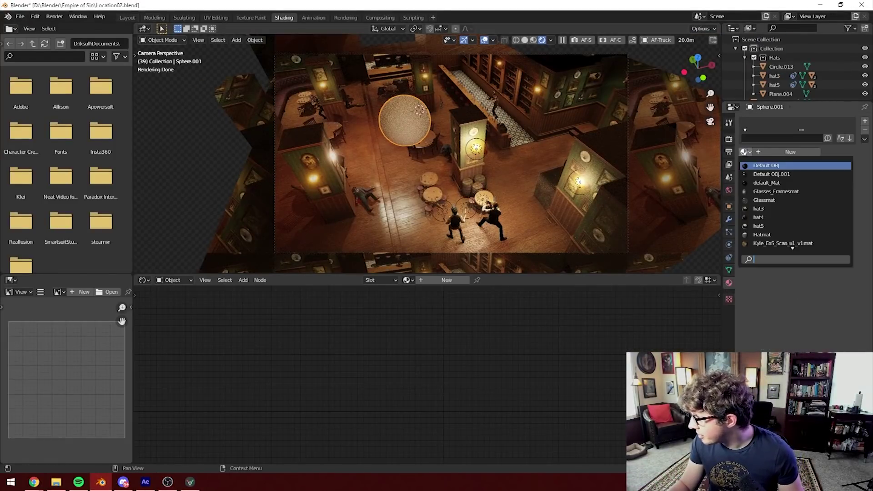
{"action": "left_click", "coordinate": [768, 155]}
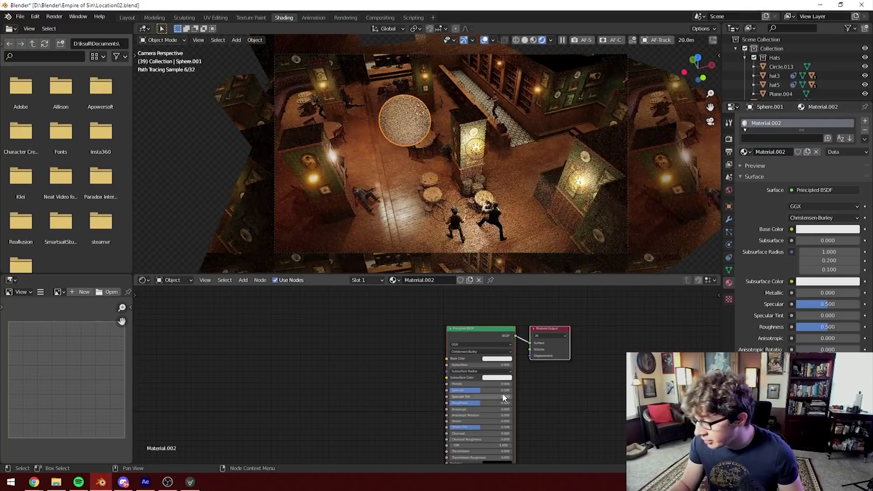
{"action": "left_click_drag", "start_coordinate": [482, 383], "coordinate": [512, 384]}
{"action": "middle_click_drag", "start_coordinate": [489, 213], "coordinate": [491, 186]}
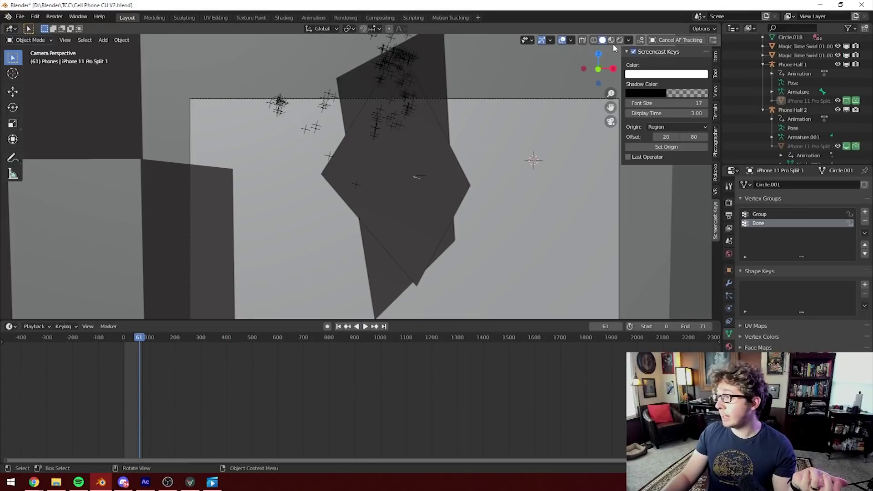
Switch to Material Preview shading and orbit and zoom around the phone and purple walls
{"action": "left_click", "coordinate": [612, 40]}
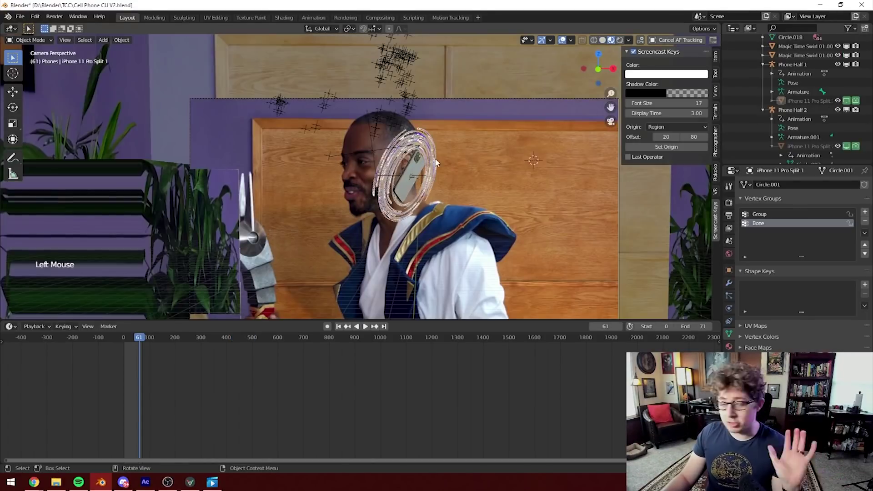
{"action": "middle_click_drag", "start_coordinate": [420, 146], "coordinate": [466, 203]}
{"action": "scroll", "coordinate": [394, 156], "scroll_direction": "up", "scroll_amount": 1}
{"action": "scroll", "coordinate": [378, 166], "scroll_direction": "down", "scroll_amount": 4}
{"action": "scroll", "coordinate": [241, 238], "scroll_direction": "down", "scroll_amount": 1}
{"action": "scroll", "coordinate": [326, 145], "scroll_direction": "down", "scroll_amount": 3}
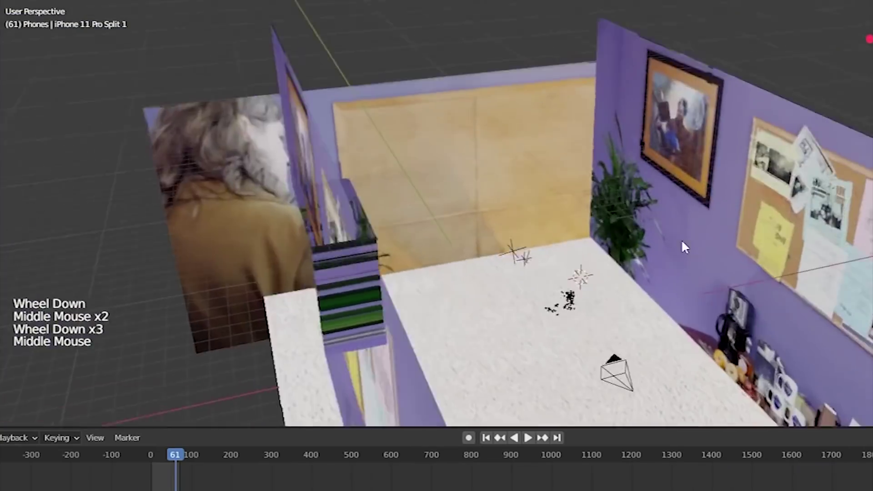
{"action": "middle_click_drag", "start_coordinate": [682, 242], "coordinate": [626, 259]}
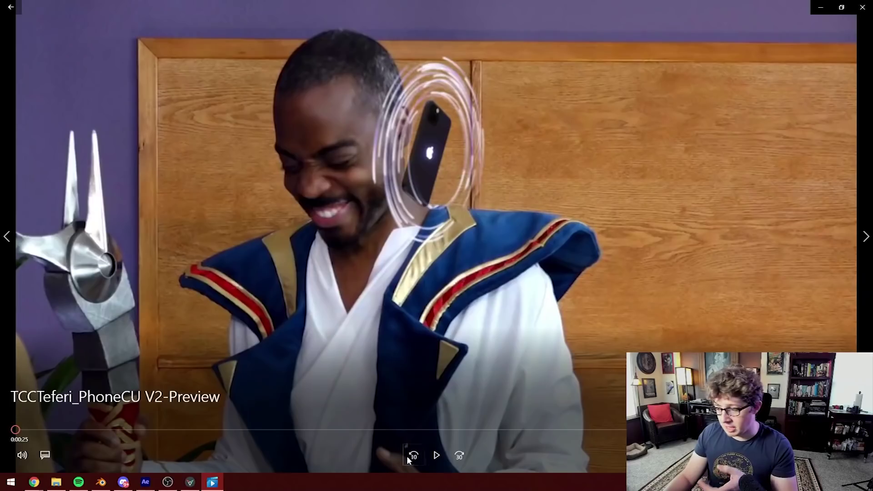
Play the phone close-up preview clip in Movies & TV
{"action": "left_click", "coordinate": [435, 456]}
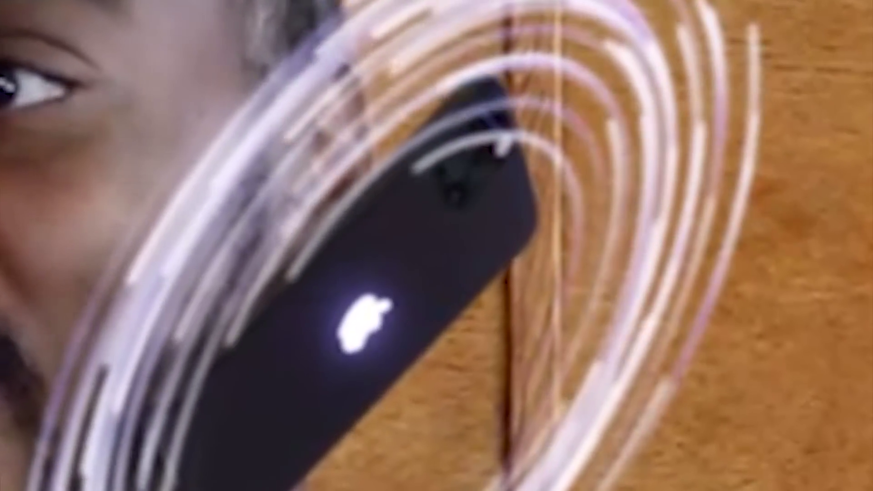
{"action": "scroll", "coordinate": [801, 101], "scroll_direction": "up", "scroll_amount": 4}
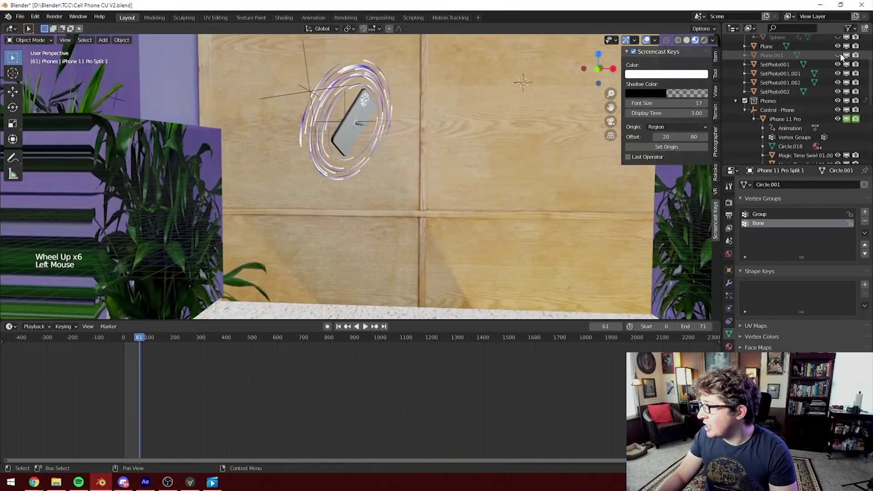
Orbit the phone set view past the purple wall toward the notice board
{"action": "scroll", "coordinate": [839, 40], "scroll_direction": "up", "scroll_amount": 4}
{"action": "middle_click_drag", "start_coordinate": [352, 200], "coordinate": [375, 219]}
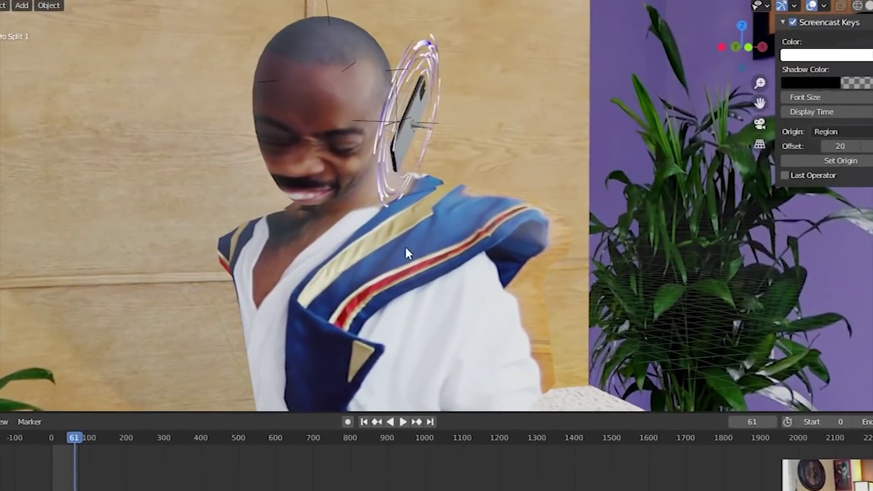
{"action": "middle_click_drag", "start_coordinate": [407, 251], "coordinate": [345, 191]}
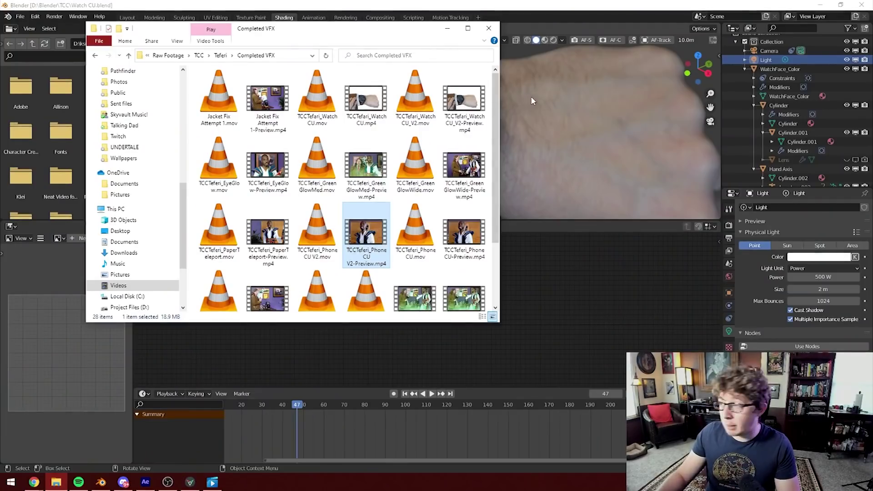
Open TCCTefari_WatchCU_V2-Preview.mp4 from the Completed VFX folder
{"action": "double_click", "coordinate": [464, 106]}
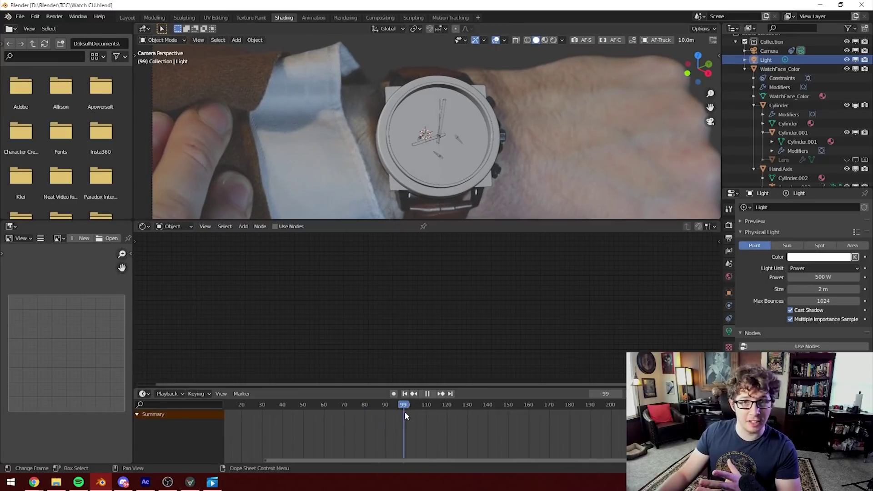
Select WatchFace_Color, stop playback, and view WatchFace_Color.png in UV Editing
{"action": "left_click", "coordinate": [437, 136]}
{"action": "key", "text": "space"}
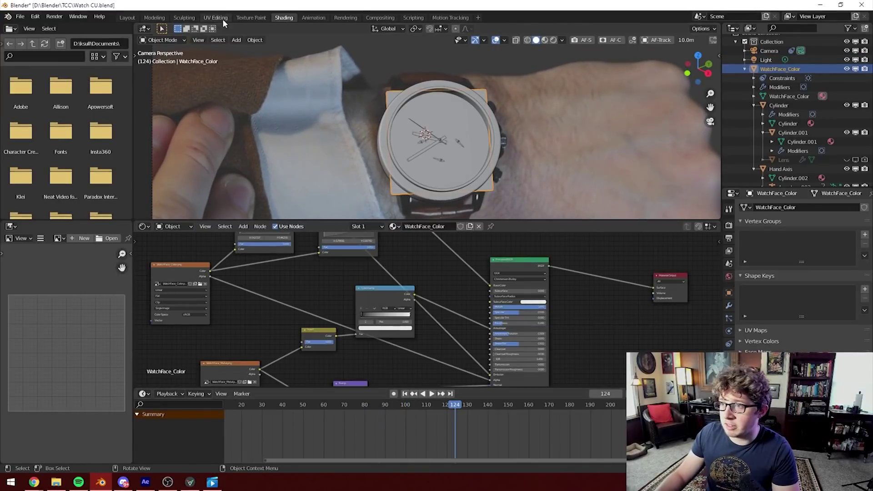
{"action": "left_click", "coordinate": [216, 17]}
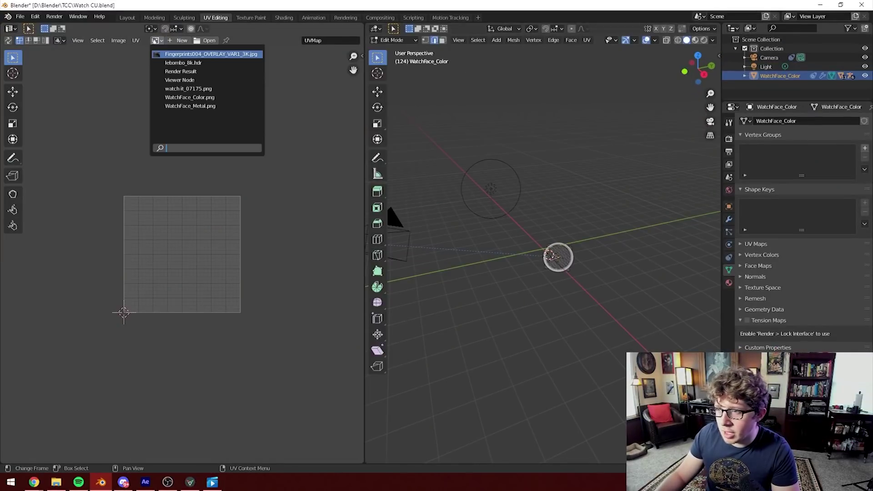
{"action": "left_click", "coordinate": [190, 97]}
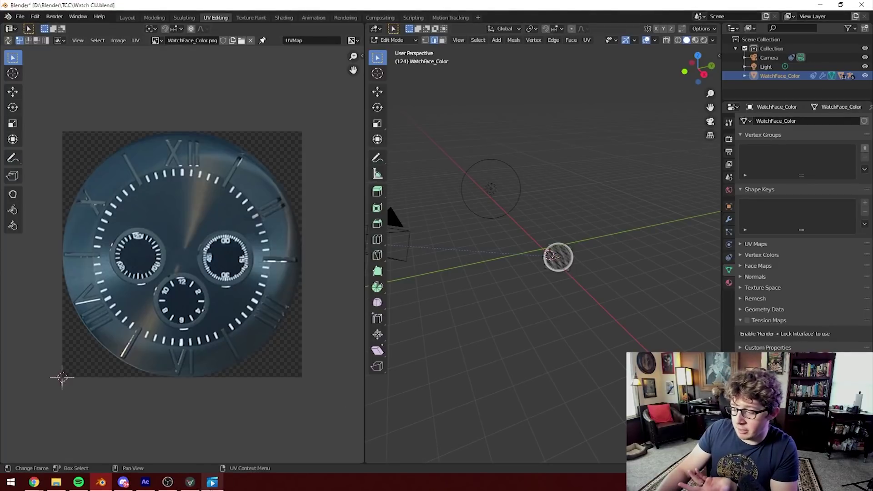
{"action": "left_click", "coordinate": [212, 483]}
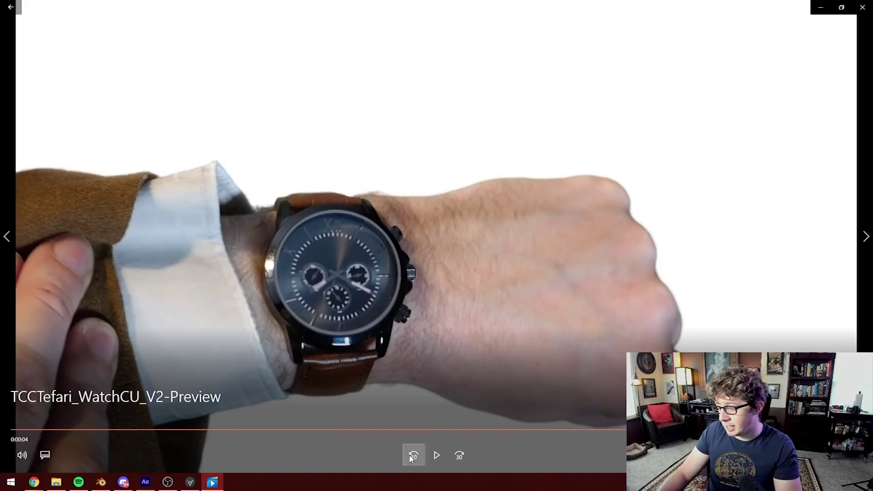
Replay the finished watch close-up video from the start in Movies & TV
{"action": "left_click", "coordinate": [434, 454]}
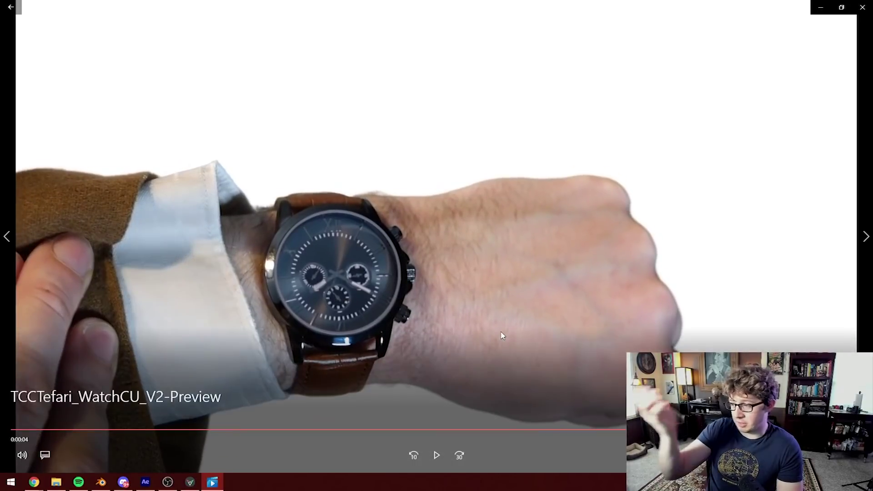
{"action": "left_click", "coordinate": [445, 457]}
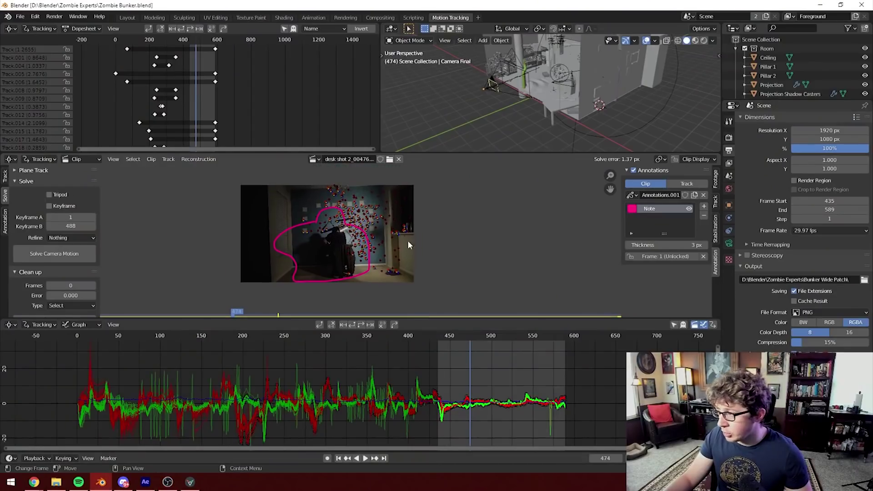
Delete the Note annotation layer from the tracked bunker clip, leaving only the tracking markers
{"action": "left_click", "coordinate": [704, 215]}
{"action": "scroll", "coordinate": [366, 283], "scroll_direction": "up", "scroll_amount": 5}
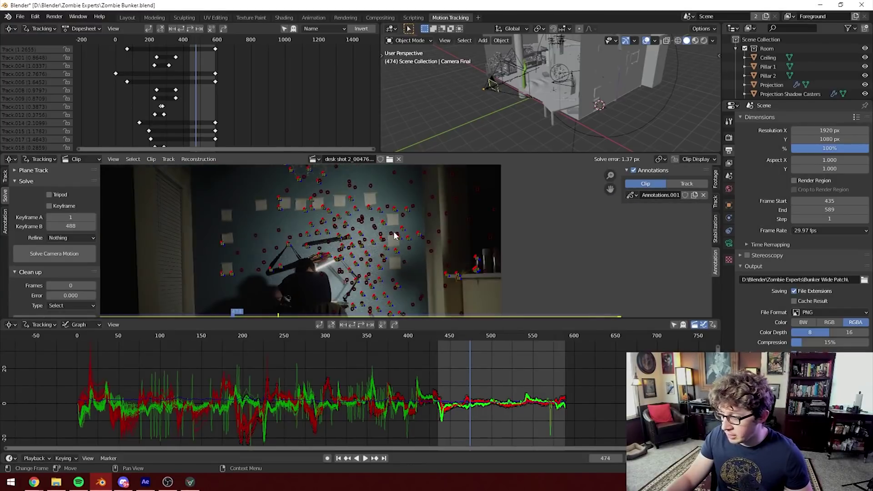
{"action": "scroll", "coordinate": [393, 230], "scroll_direction": "down", "scroll_amount": 4}
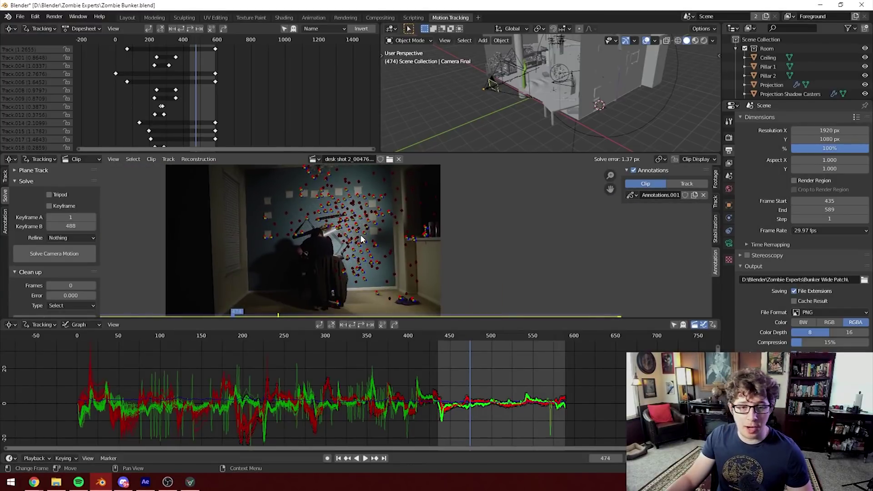
{"action": "scroll", "coordinate": [363, 239], "scroll_direction": "up", "scroll_amount": 4}
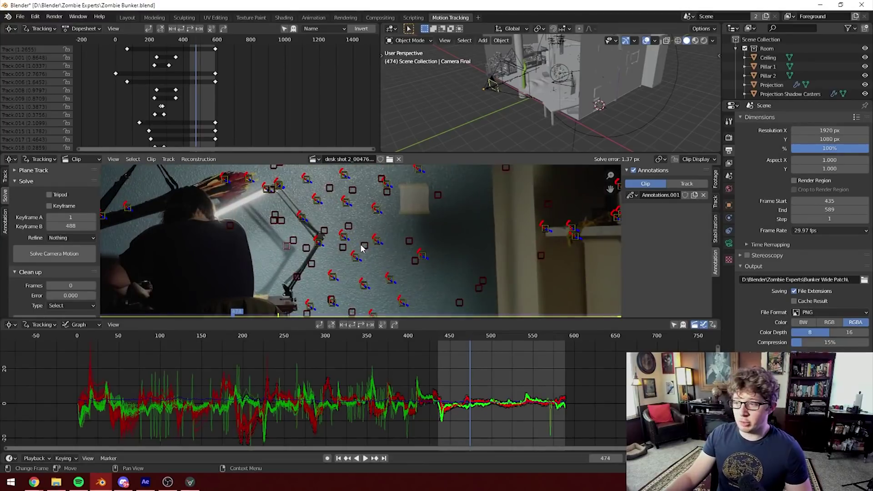
{"action": "middle_click_drag", "start_coordinate": [360, 243], "coordinate": [357, 309]}
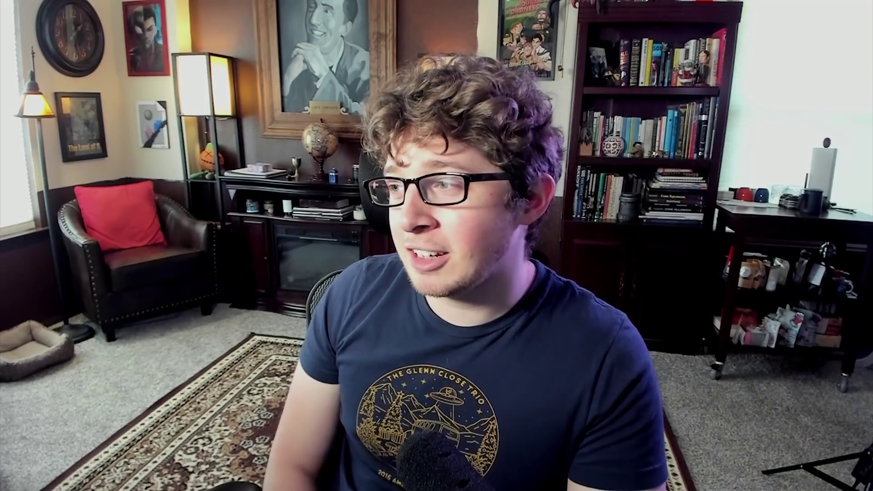